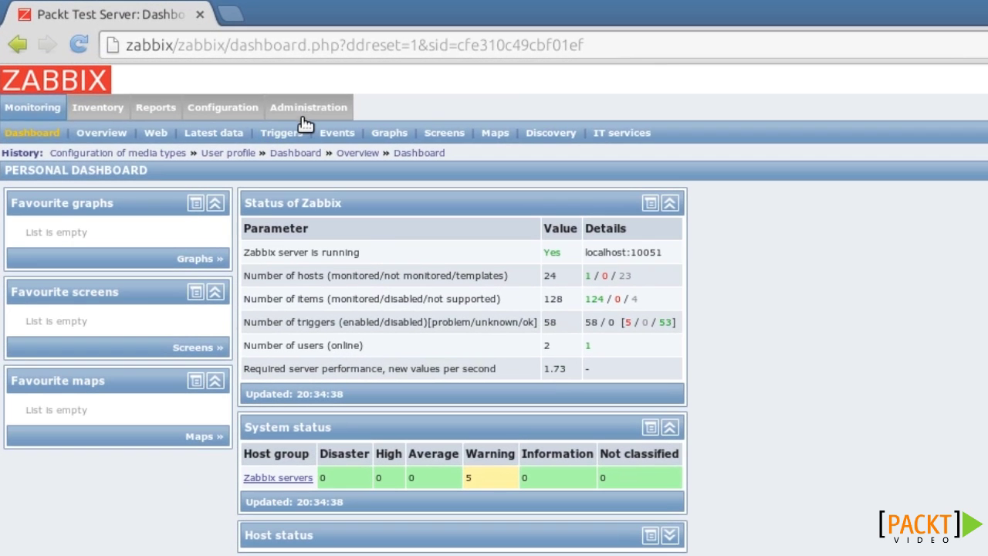
# Step: Open the configuration of the Email media type and look over its SMTP server settings
pyautogui.moveTo(285, 103)
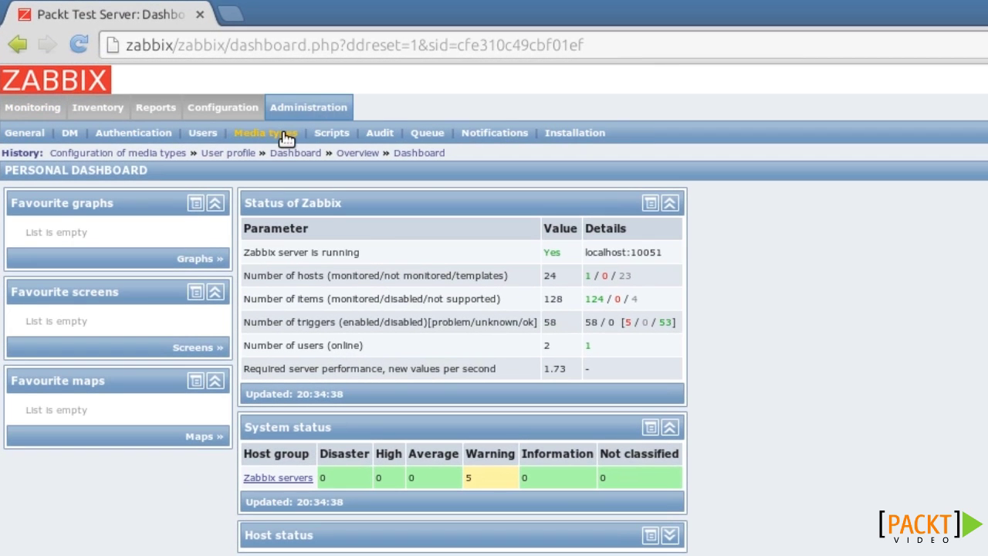
pyautogui.click(286, 138)
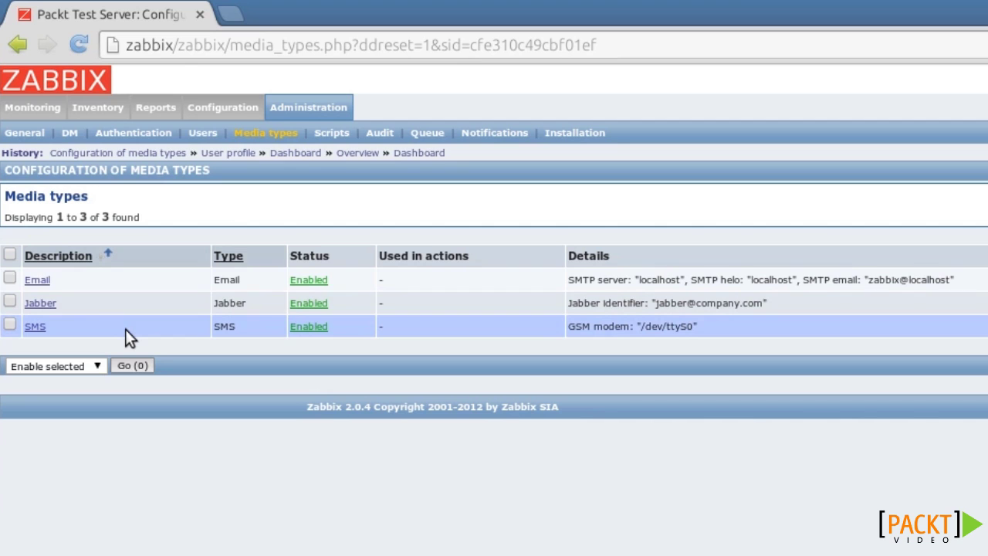
pyautogui.click(37, 280)
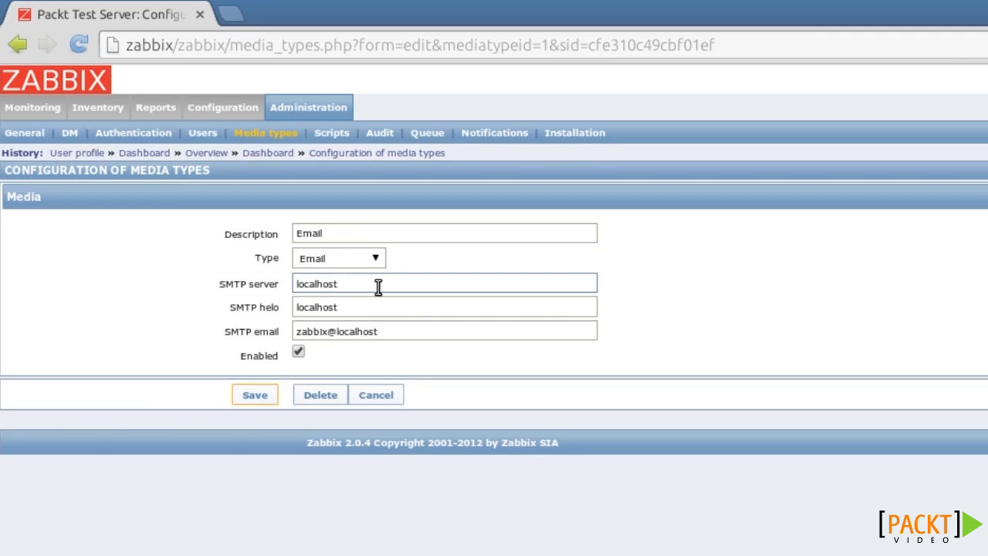
pyautogui.moveTo(378, 286); pyautogui.dragTo(283, 282)
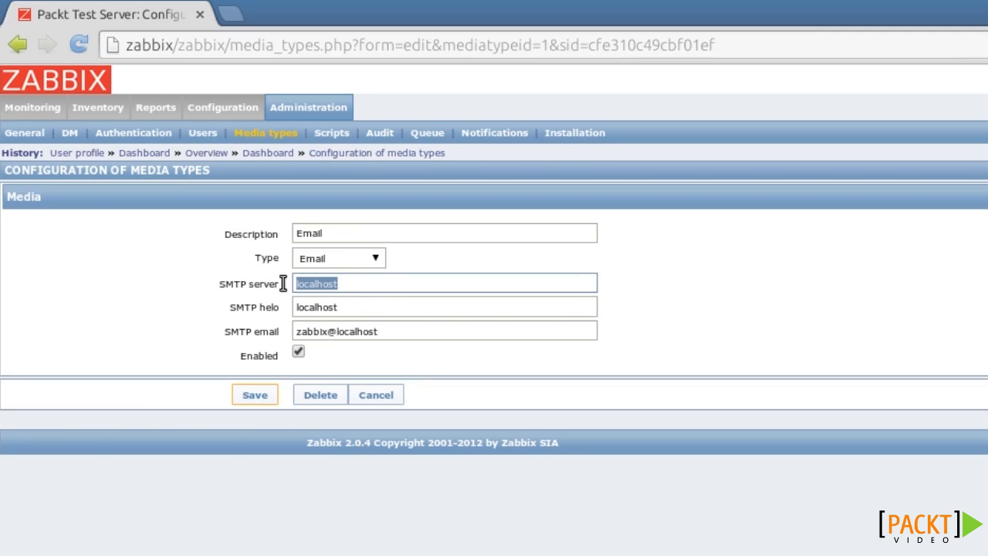
pyautogui.click(400, 279)
pyautogui.click(689, 309)
# Step: Change the domain of the Email media type's SMTP email sender address to example.org and save the media type
pyautogui.click(449, 331)
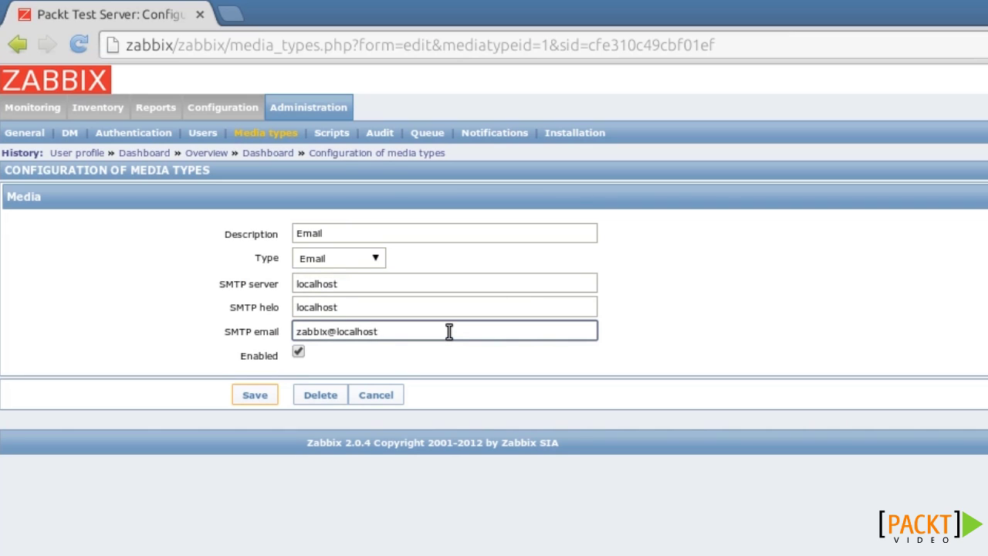
pyautogui.press('BackSpace')
pyautogui.press('BackSpace')
pyautogui.press('BackSpace')
pyautogui.press('BackSpace')
pyautogui.press('BackSpace')
pyautogui.press('BackSpace')
pyautogui.press('BackSpace')
pyautogui.press('BackSpace')
pyautogui.press('BackSpace')
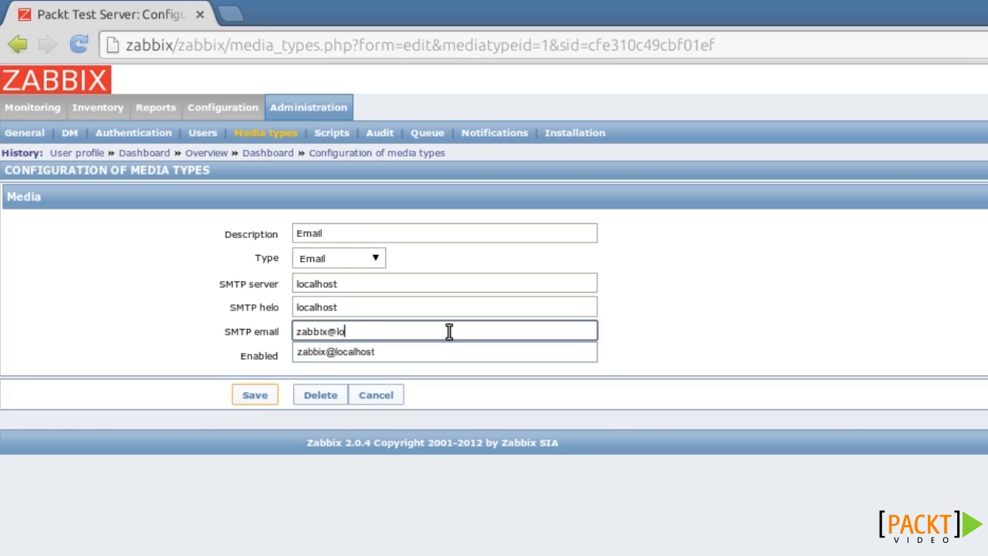
pyautogui.write('example.org')
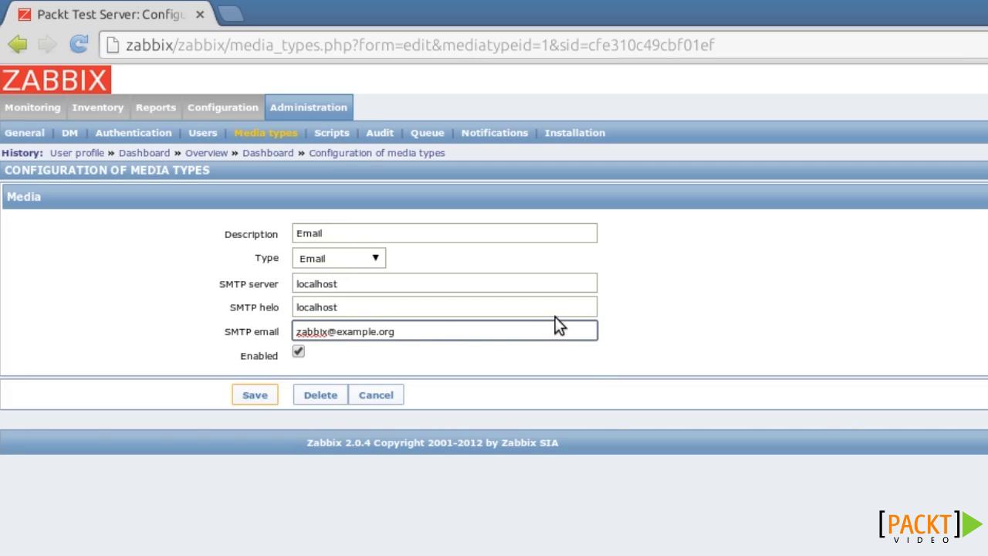
pyautogui.click(710, 307)
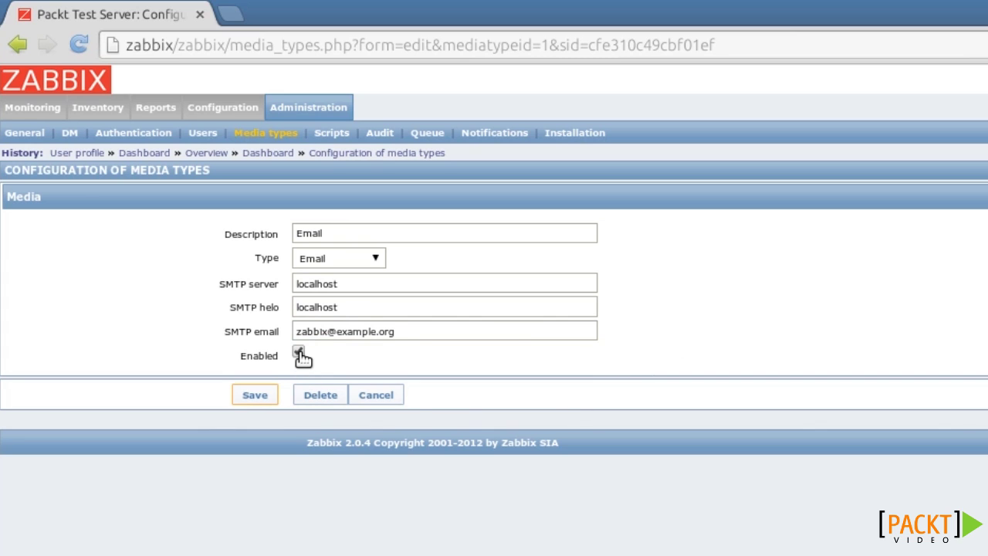
pyautogui.click(257, 395)
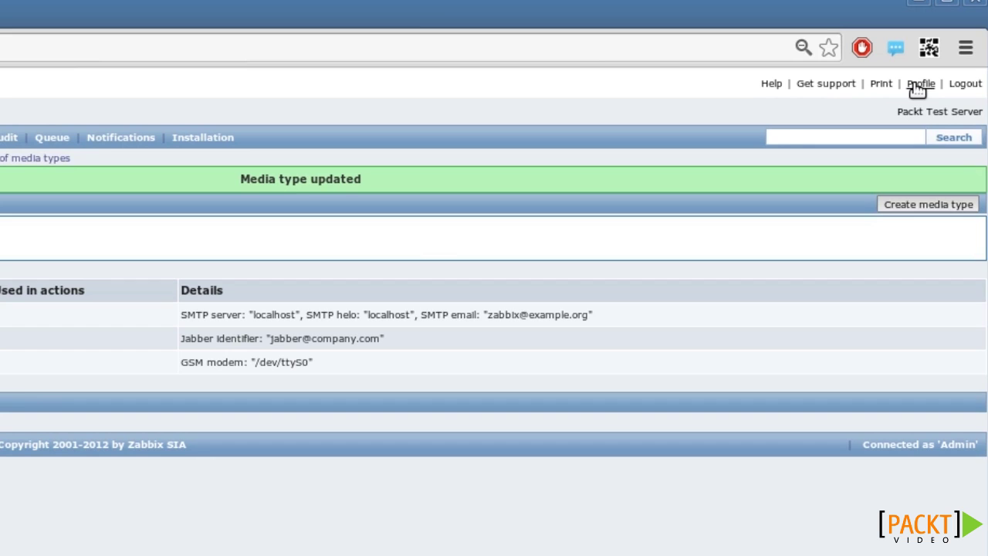
# Step: Start a new media entry in the logged-in administrator's user profile
pyautogui.click(918, 83)
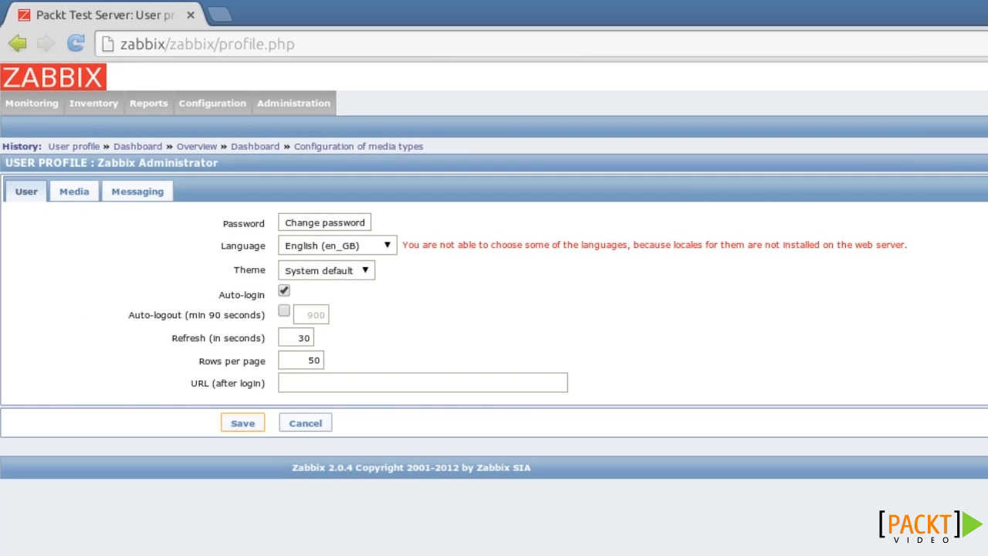
pyautogui.click(74, 193)
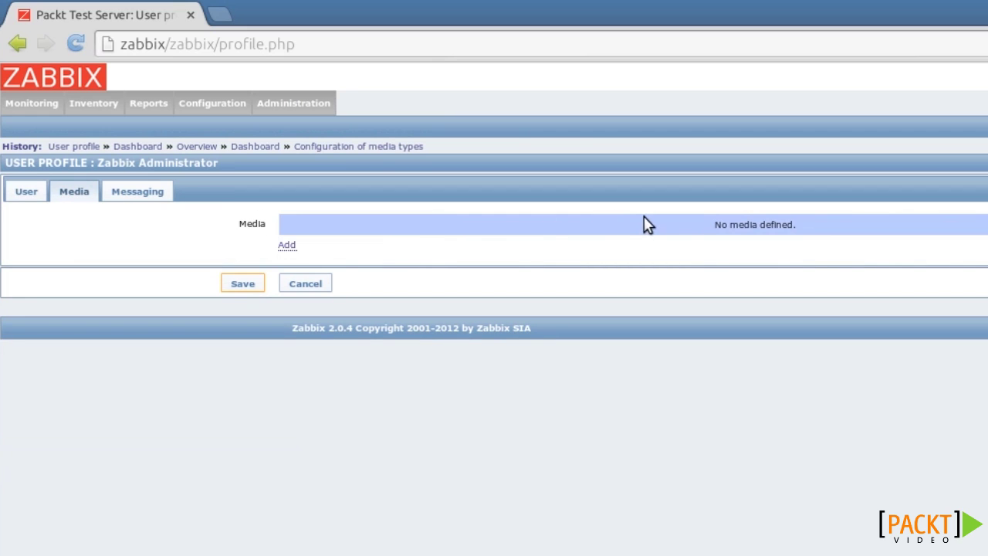
pyautogui.click(286, 246)
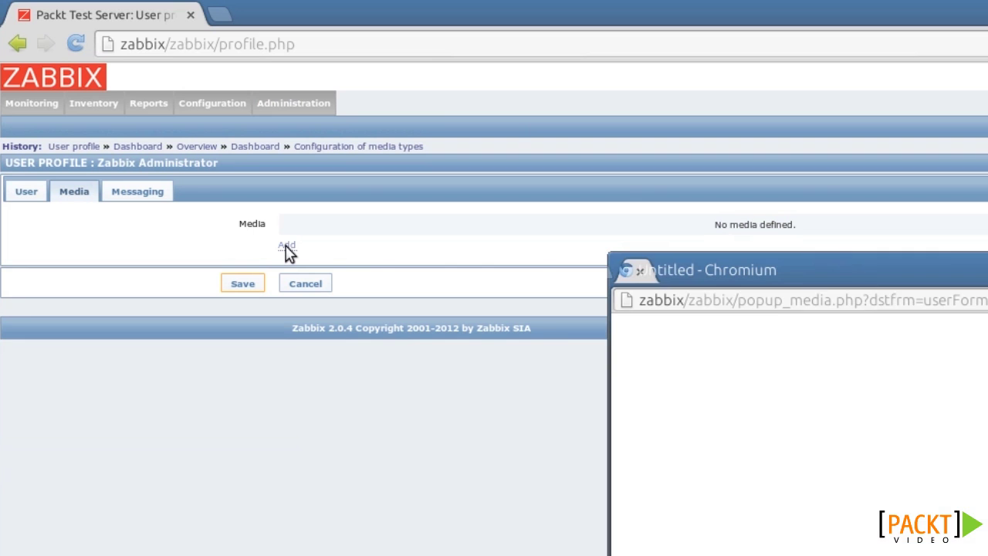
pyautogui.moveTo(710, 265); pyautogui.dragTo(487, 183)
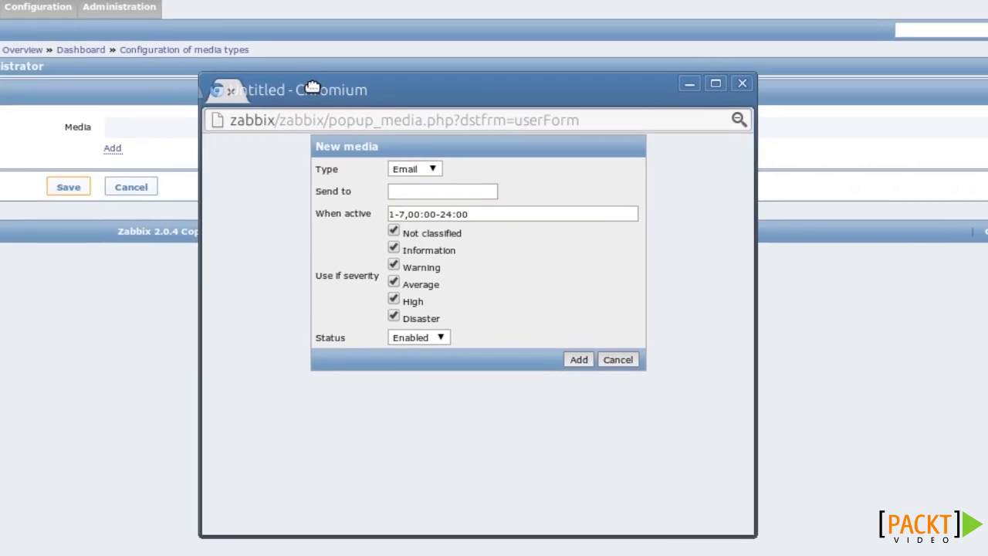
# Step: Add the new media as Email, with the administrator's e-mail address as recipient, and save the profile
pyautogui.click(428, 167)
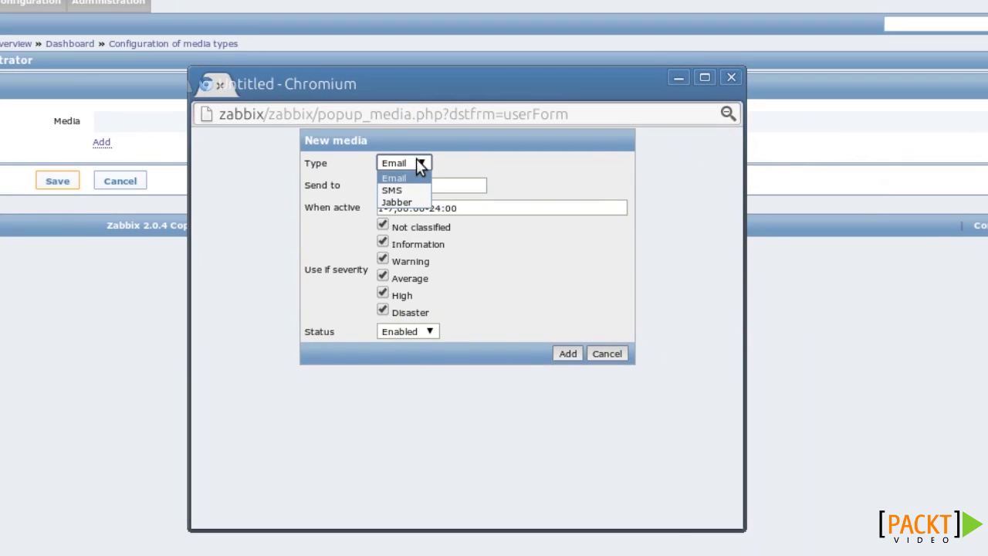
pyautogui.click(416, 162)
pyautogui.click(442, 186)
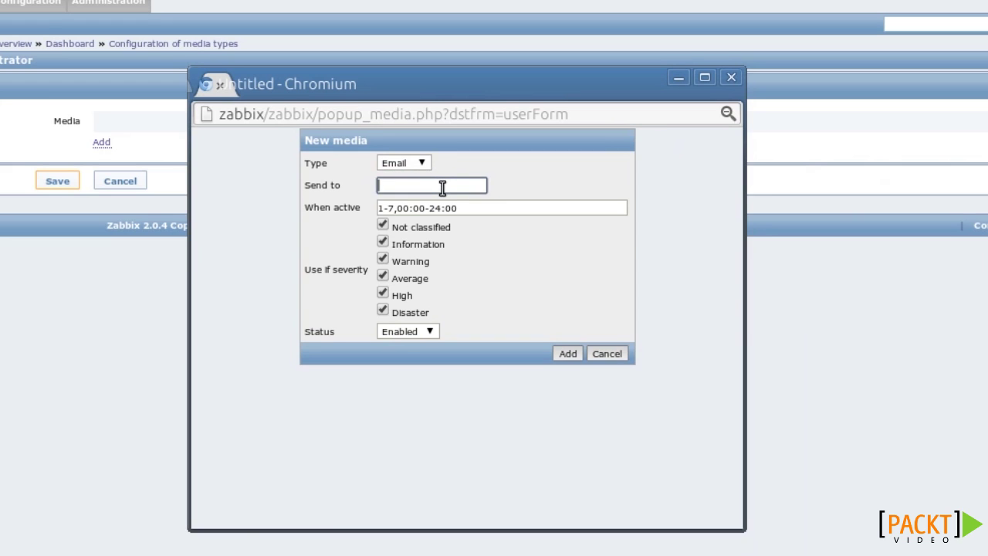
pyautogui.write('email@')
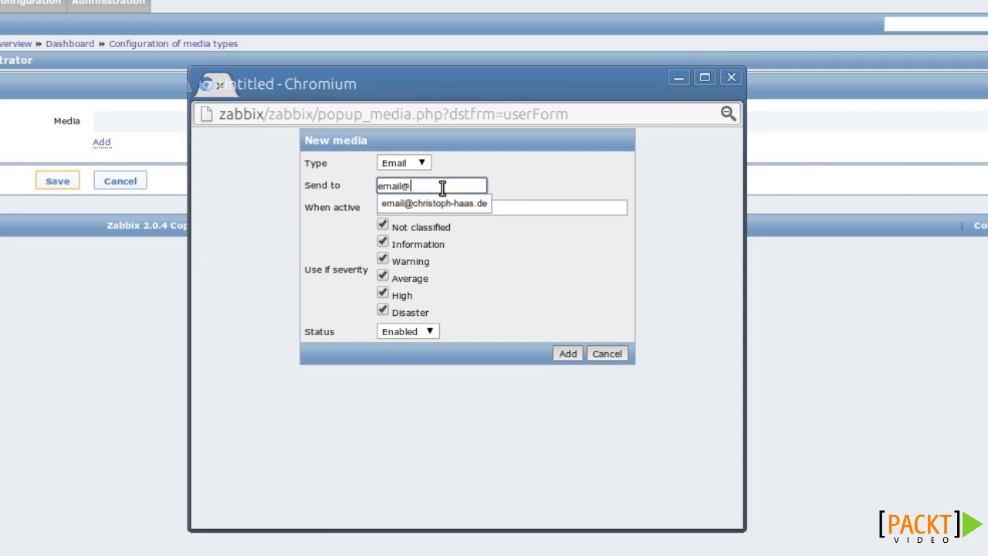
pyautogui.press('Down')
pyautogui.press('Return')
pyautogui.click(523, 208)
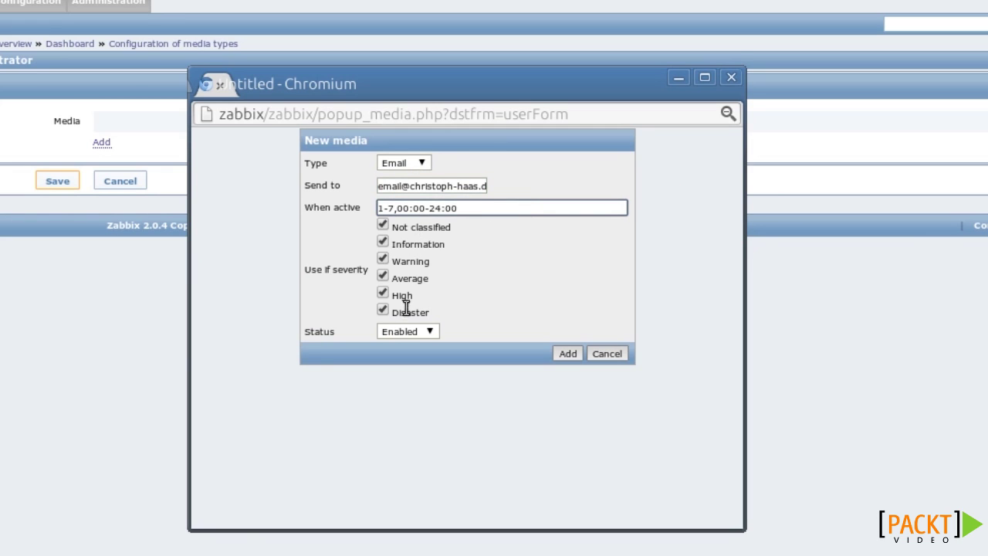
pyautogui.click(568, 353)
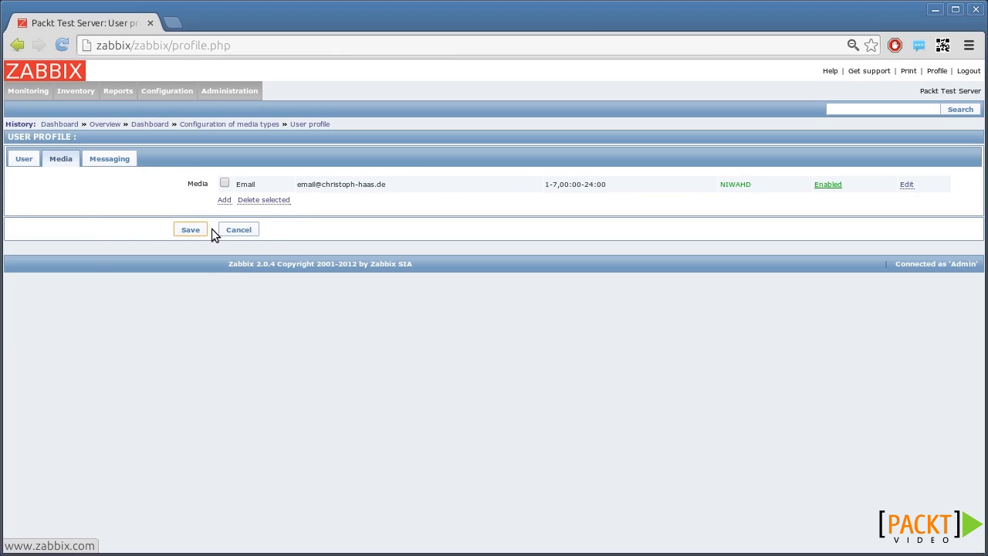
pyautogui.click(199, 230)
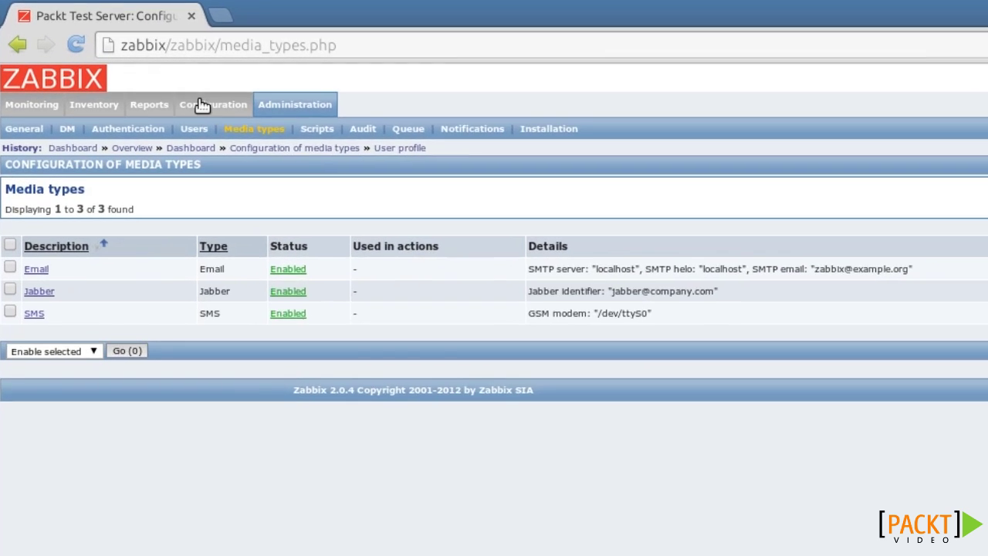
# Step: Enable the configured trigger action "Report problems to Zabbix administrators"
pyautogui.moveTo(167, 91)
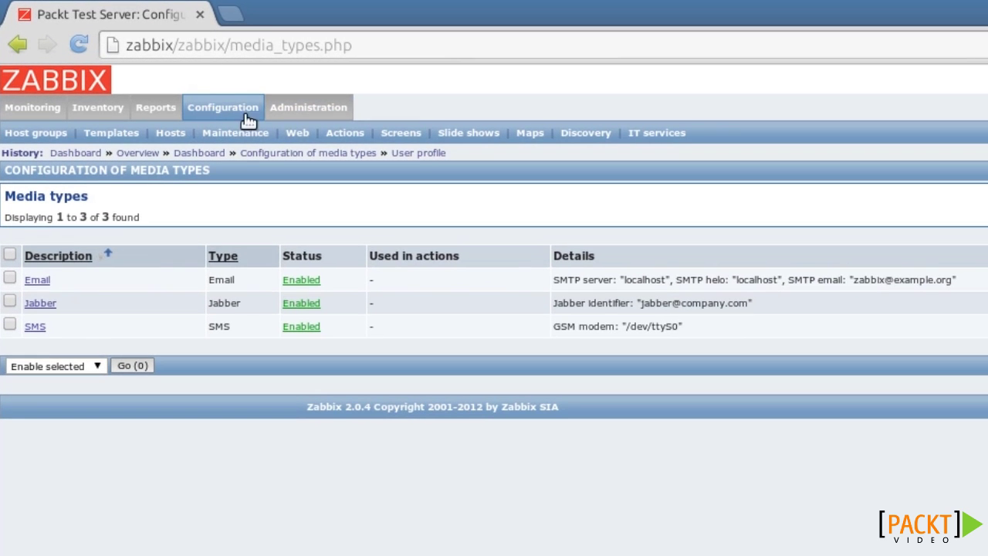
pyautogui.click(349, 135)
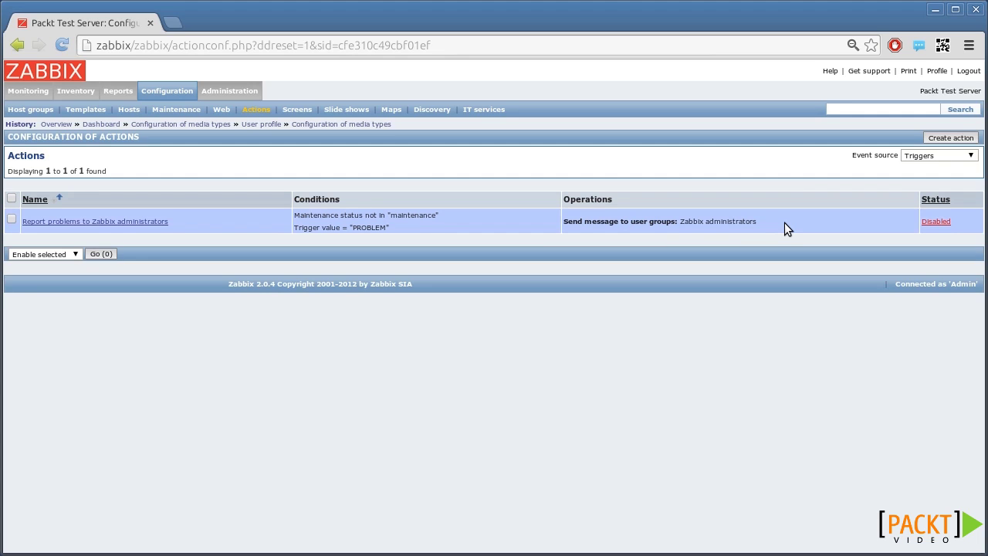
pyautogui.click(946, 222)
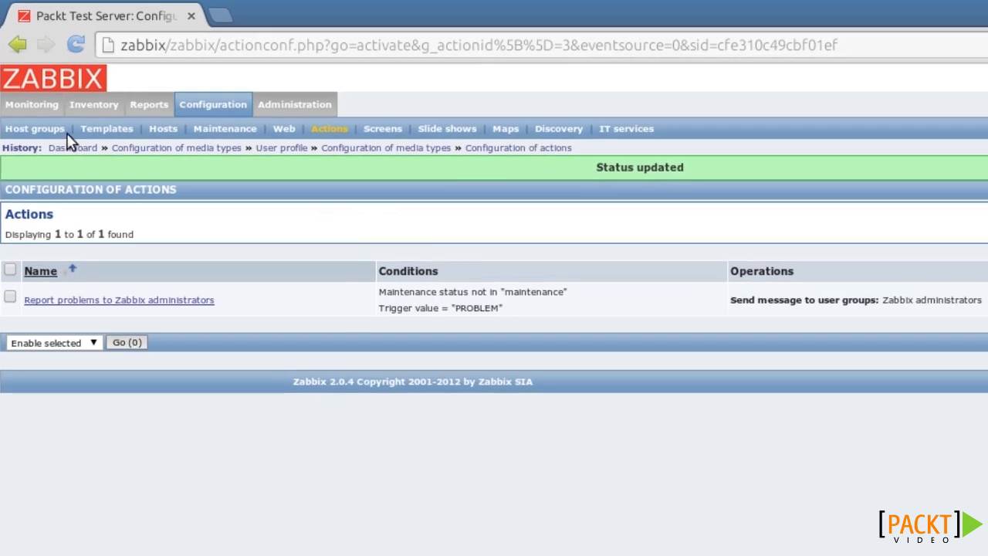
# Step: Show the monitoring event history, and delete the file /tmp/test from a new terminal
pyautogui.click(26, 90)
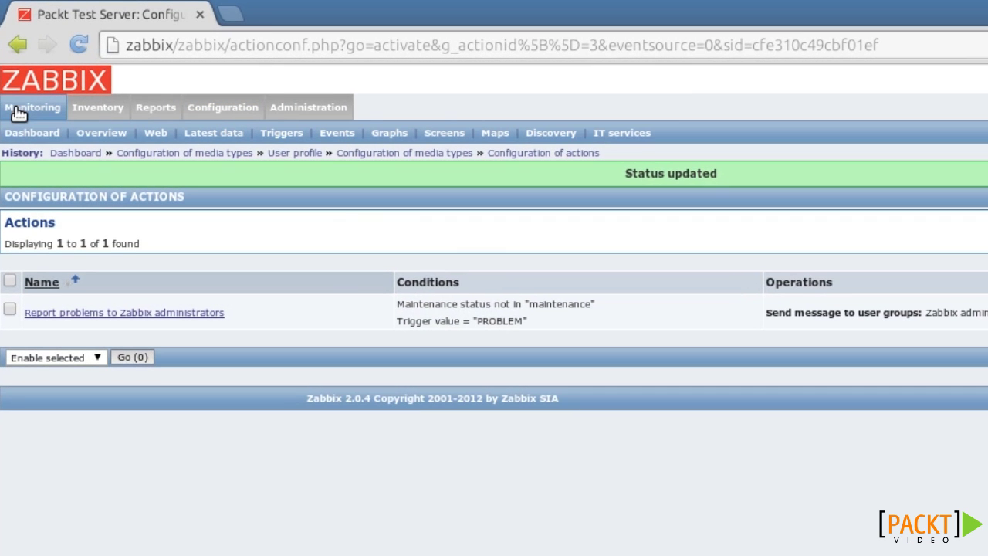
pyautogui.click(349, 139)
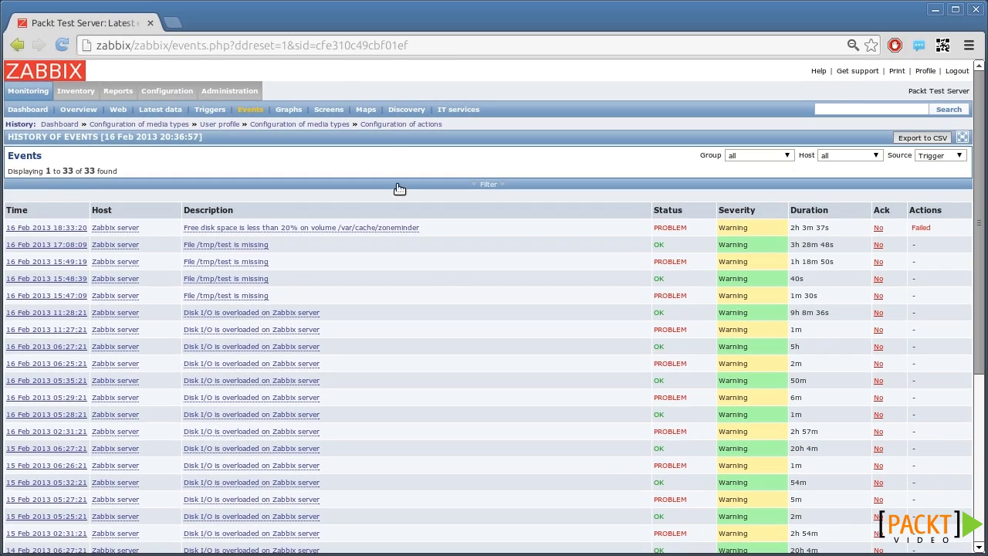
pyautogui.hotkey('ctrl', 'alt', 't')
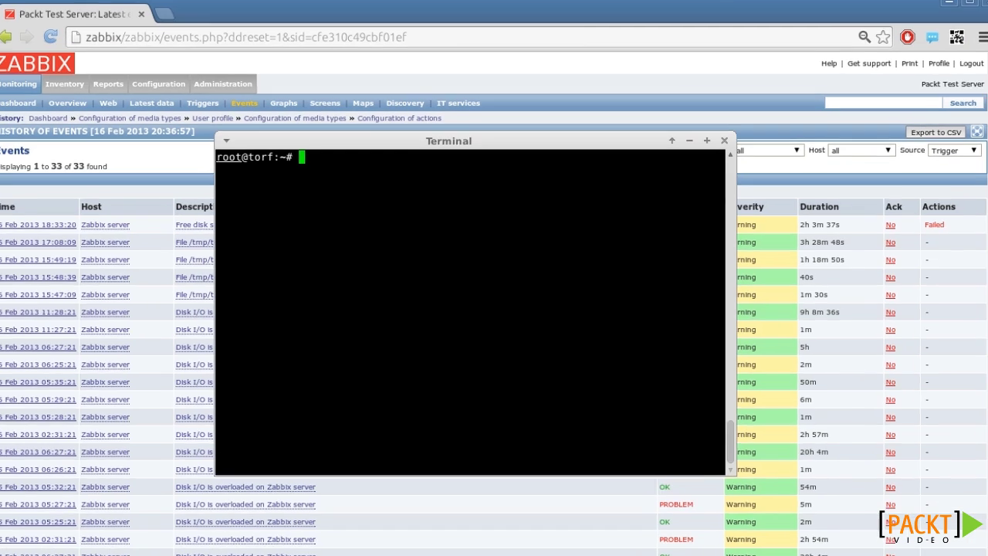
pyautogui.write('rm /tmp/test')
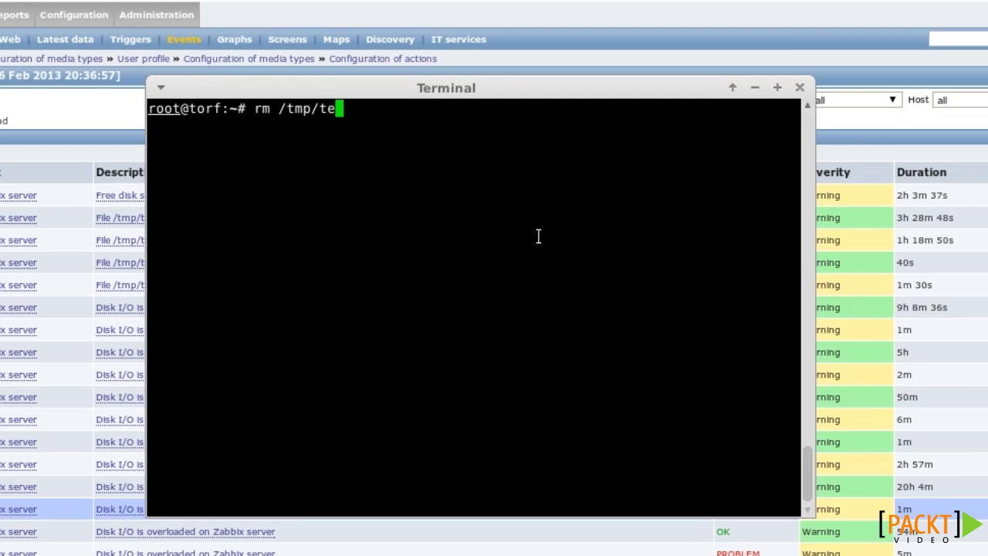
pyautogui.press('Return')
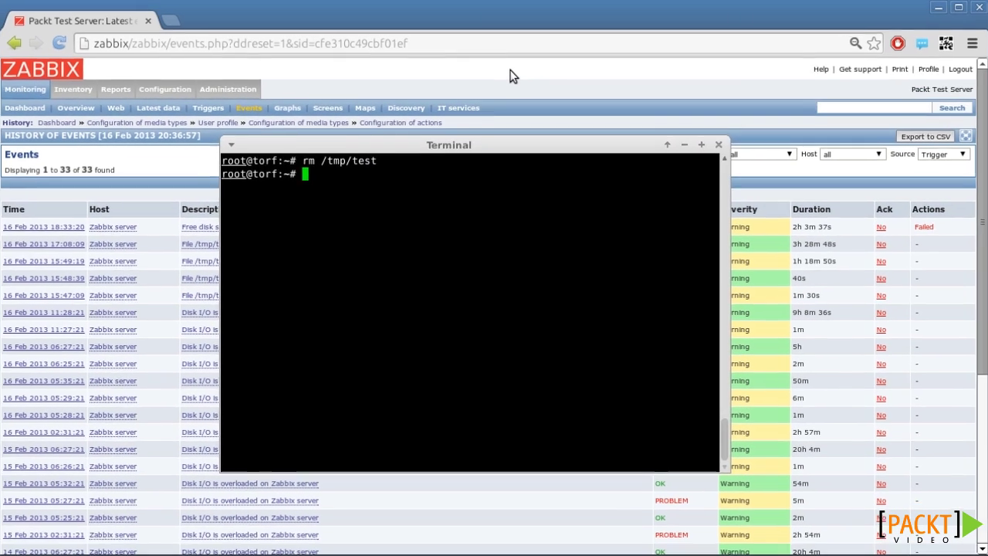
# Step: Back in the browser, refresh the event history to follow the newest "File /tmp/test is missing" event and open its details
pyautogui.click(510, 71)
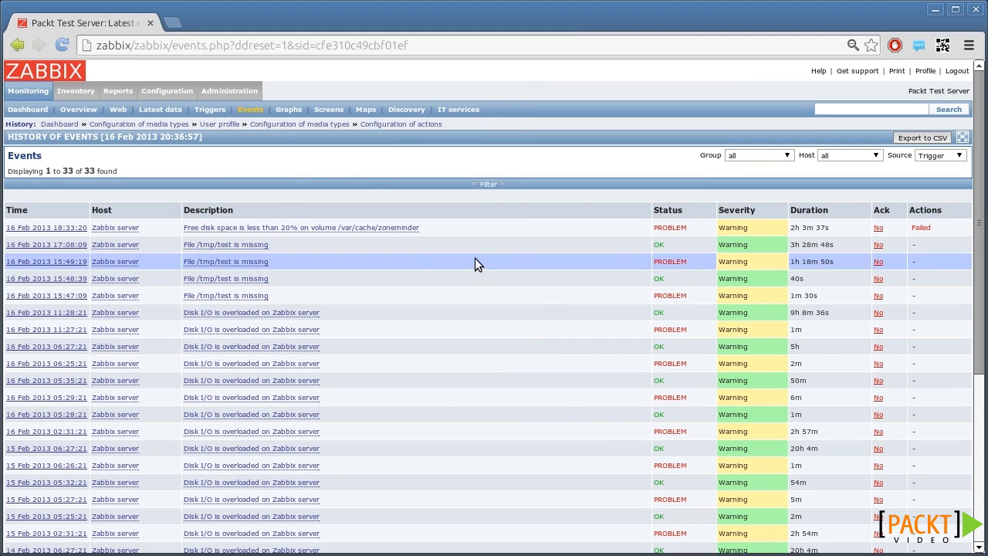
pyautogui.click(256, 114)
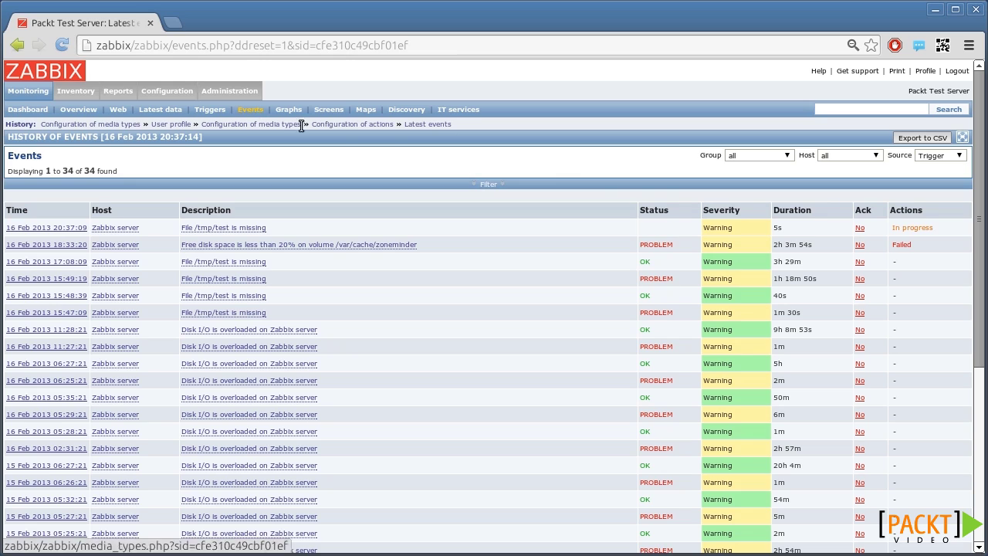
pyautogui.moveTo(893, 225); pyautogui.dragTo(946, 226)
pyautogui.click(945, 226)
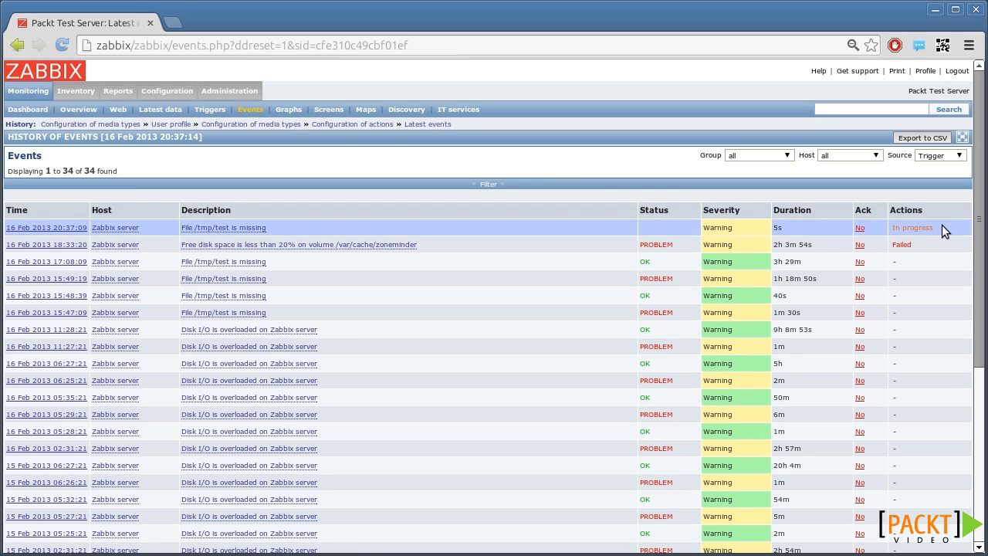
pyautogui.click(248, 111)
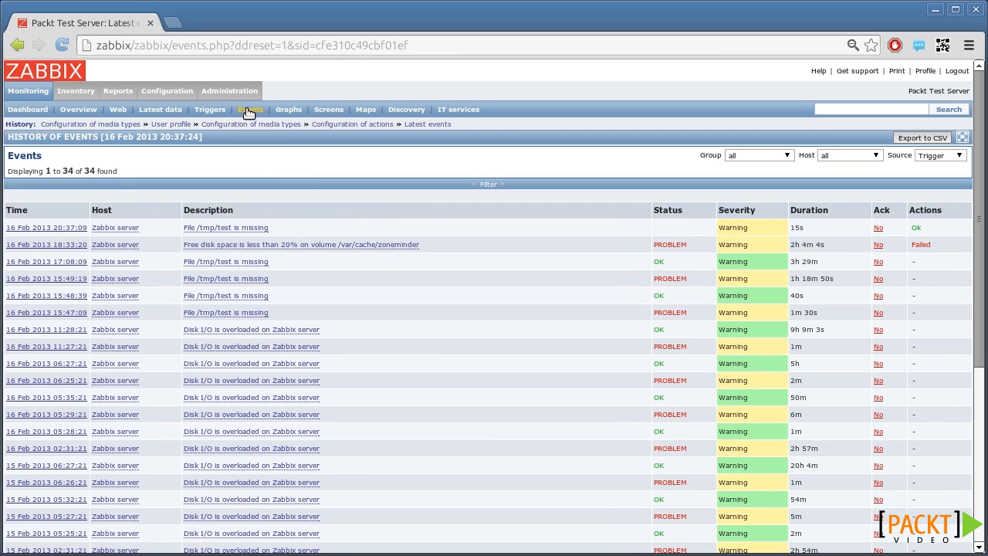
pyautogui.click(249, 112)
pyautogui.click(29, 227)
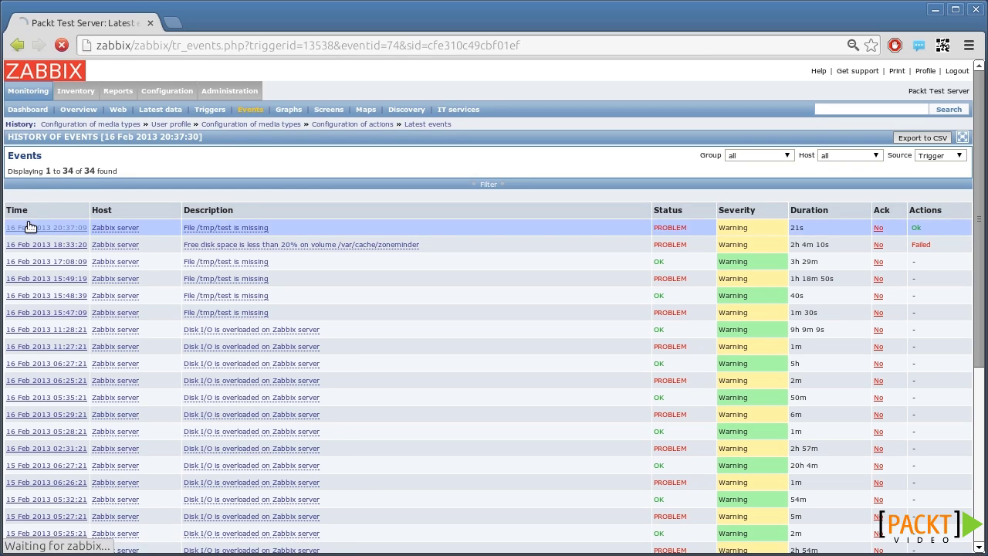